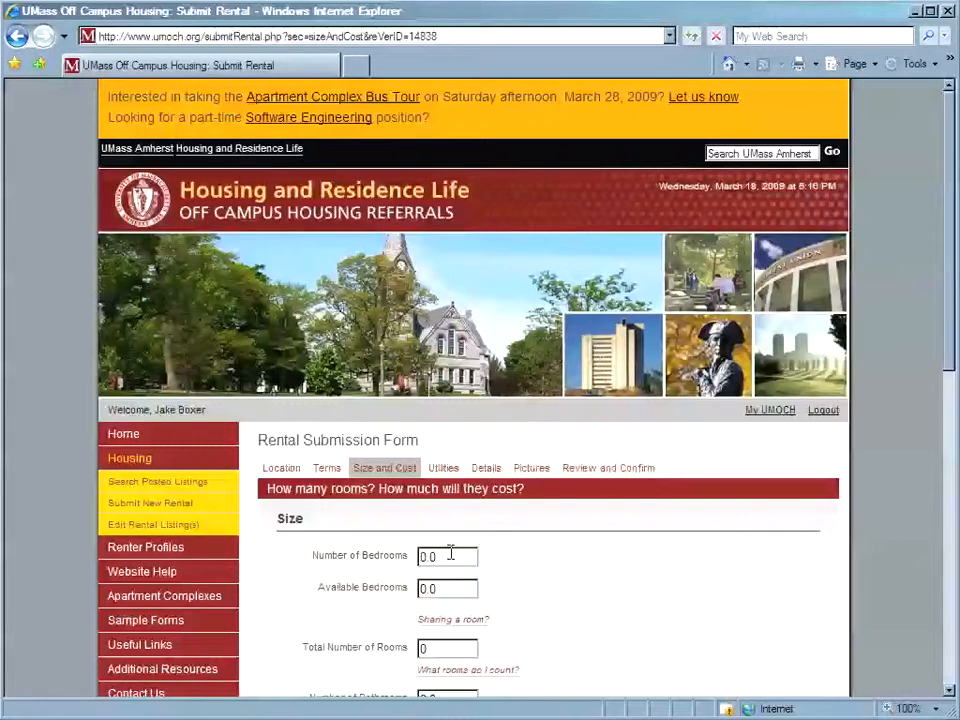
Enter 4 bedrooms, 3 available bedrooms and 6 total rooms in the rental's size details.
double_click(449, 555)
text(4)
drag(465, 588, 396, 583)
text(3)
drag(443, 649, 405, 649)
text(6)
Set the number of bathrooms to 2.5 and choose tub and shower as the available facilities.
scroll(407, 654, down, 3)
scroll(407, 654, down, 1)
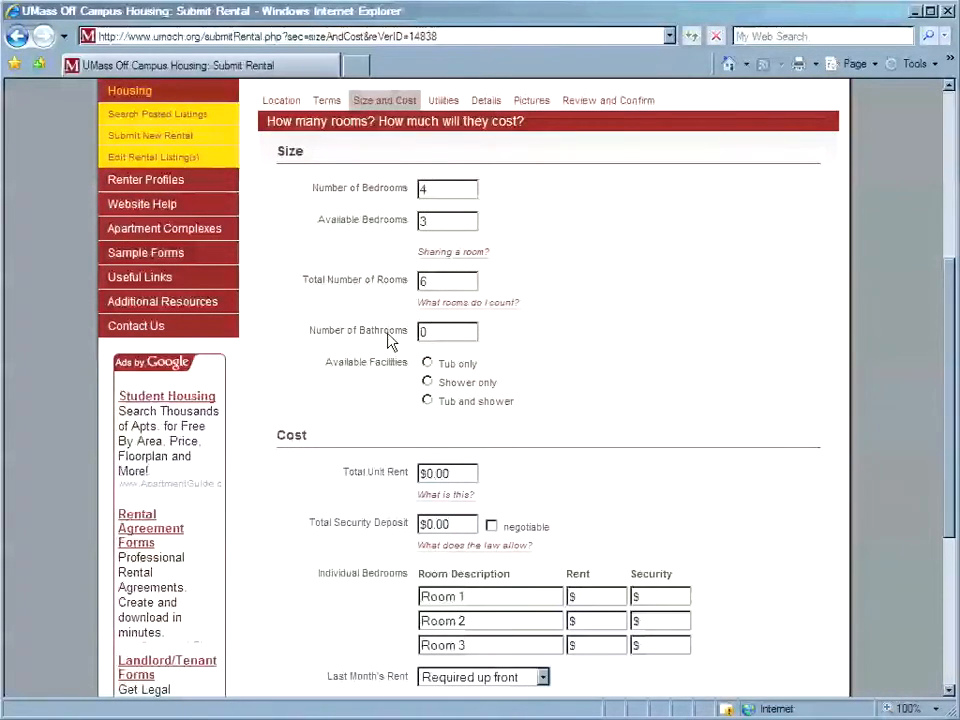
drag(440, 332, 405, 332)
text(2.5)
click(428, 401)
Set both the total unit rent and the total security deposit to 2000.
double_click(437, 472)
text(2000)
drag(460, 524, 381, 522)
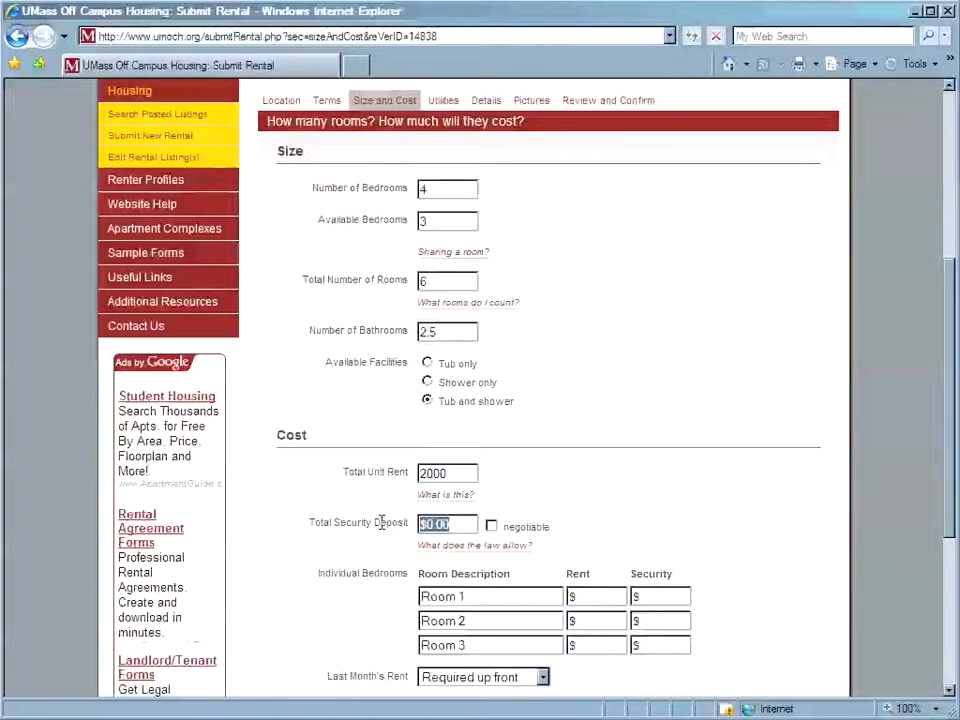
text(2000)
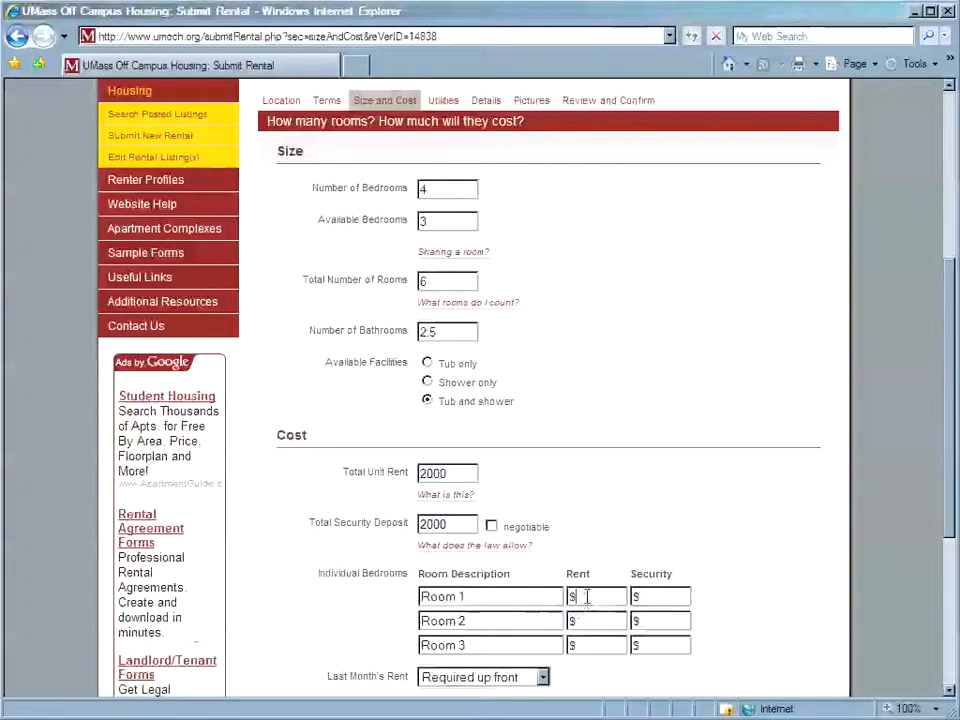
Enter matching rent and security amounts for the individual bedrooms: 600 for Room 1, 500 for Room 2 and 400 for Room 3.
text(600)
key(Tab)
text(60)
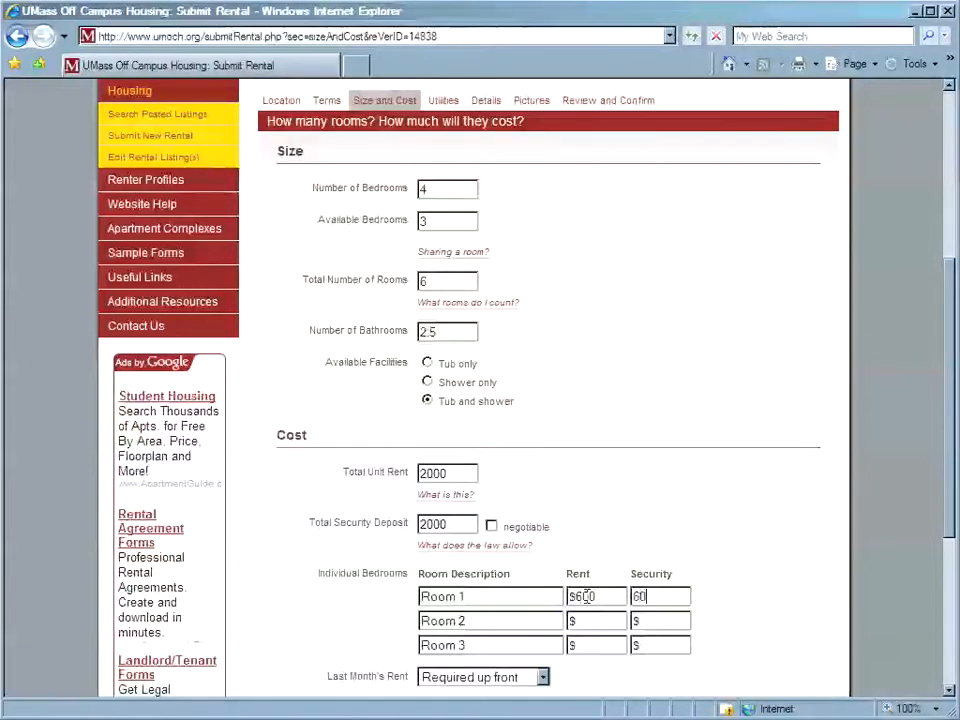
text(0)
click(587, 619)
text(500)
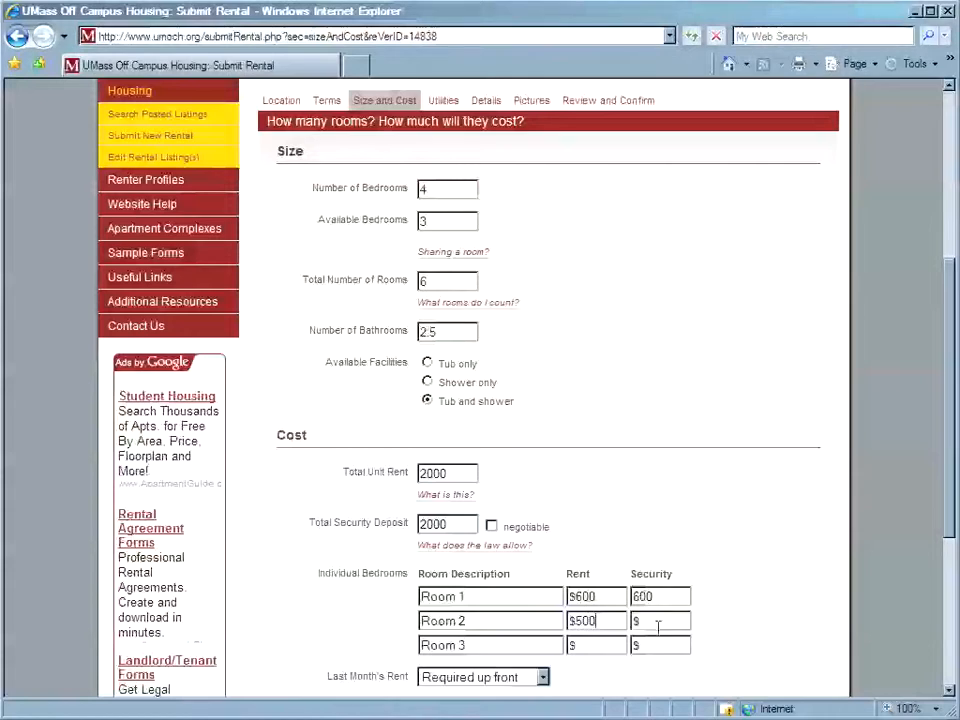
click(662, 622)
text(500)
click(592, 644)
text(400)
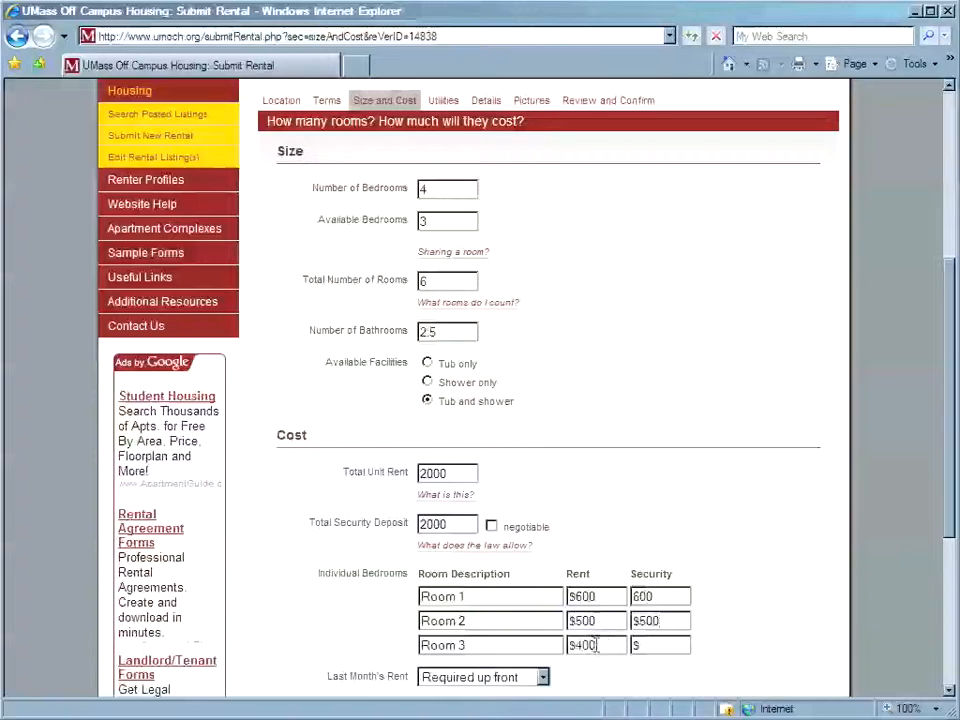
click(654, 644)
text(400)
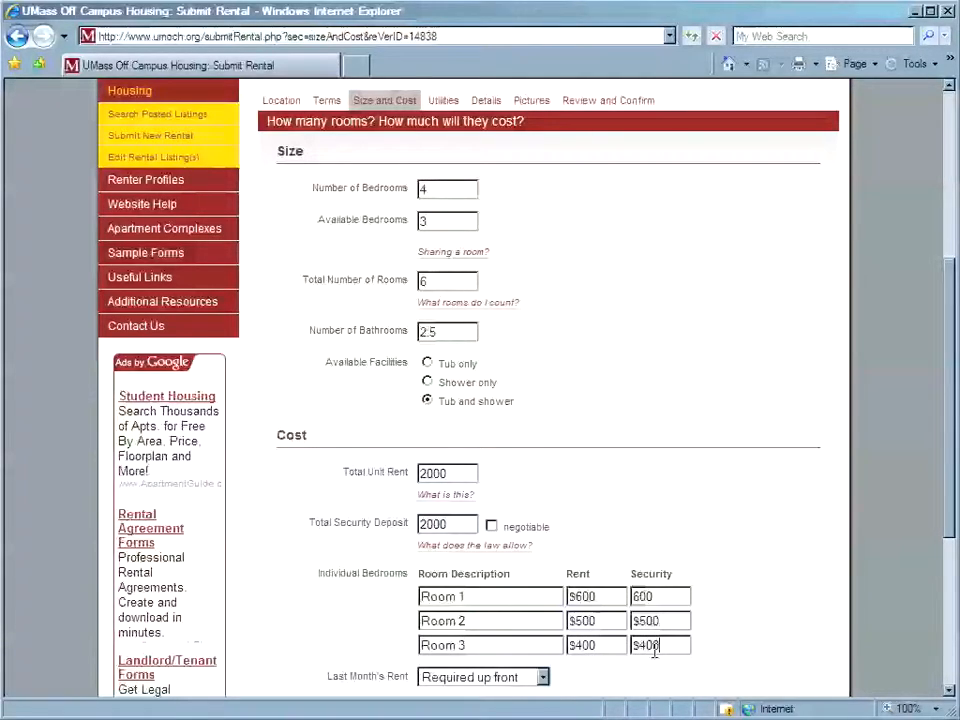
Set the last month's rent to Negotiable and the service exchange to "To reduce some of the cost of rent".
scroll(668, 675, down, 3)
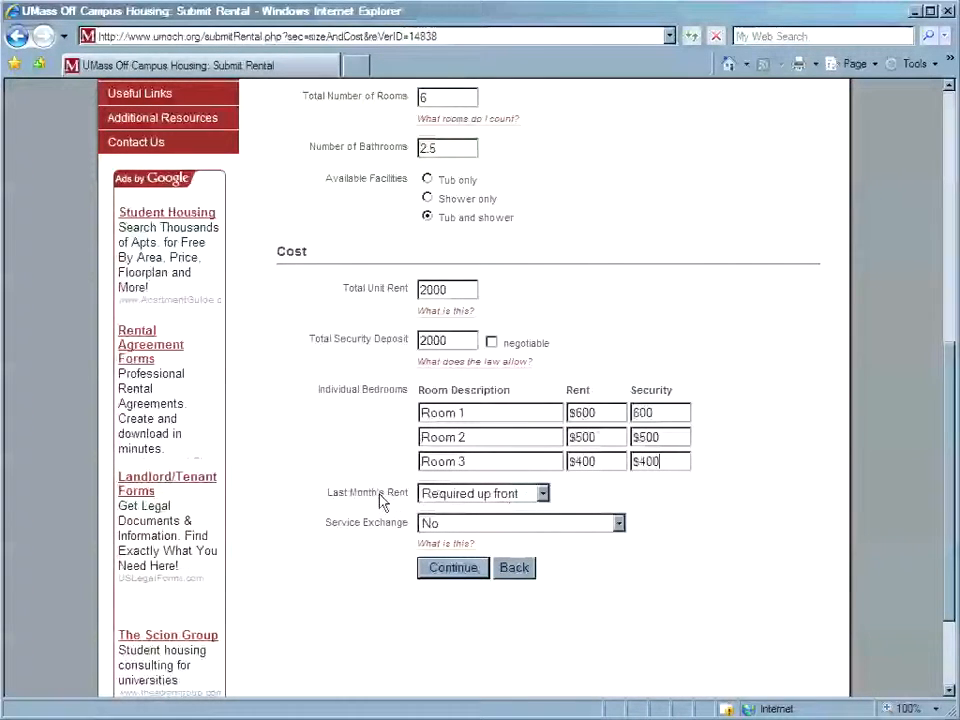
click(476, 498)
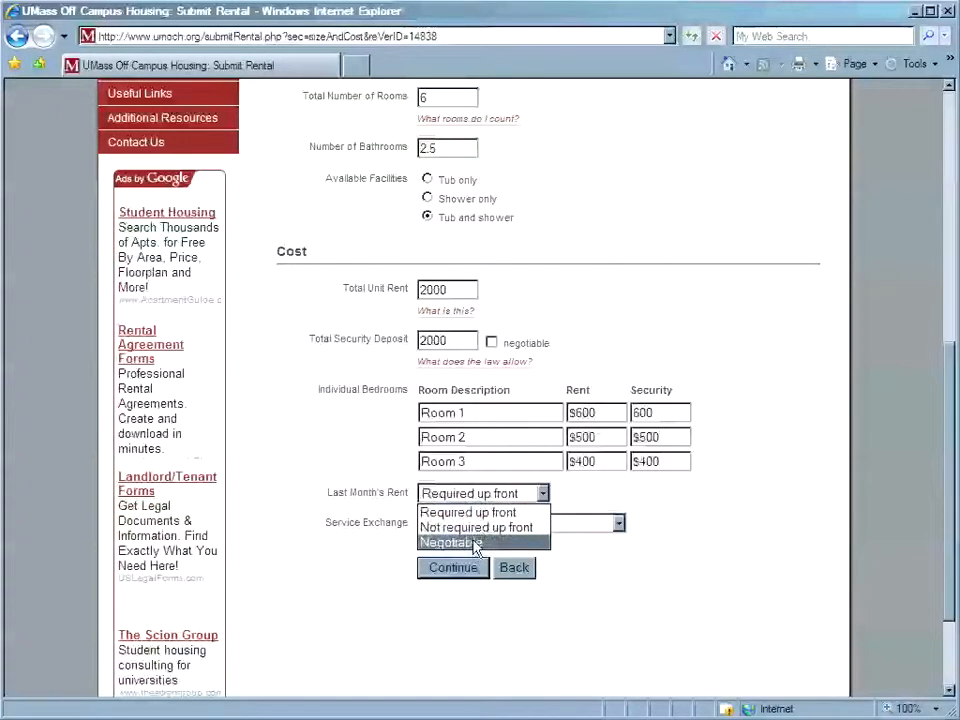
click(474, 543)
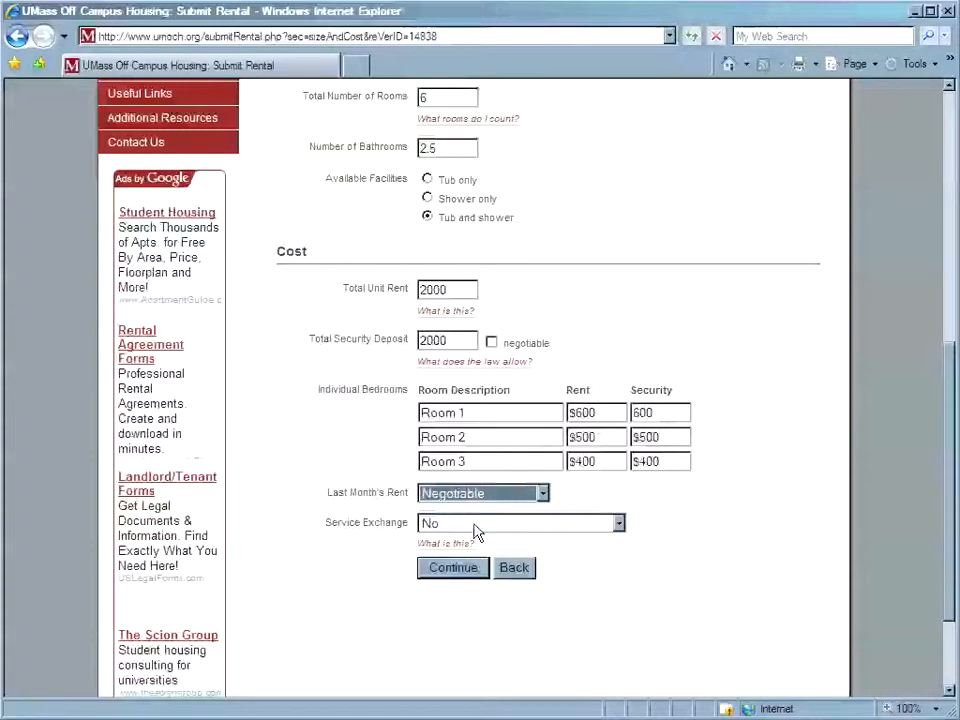
click(475, 527)
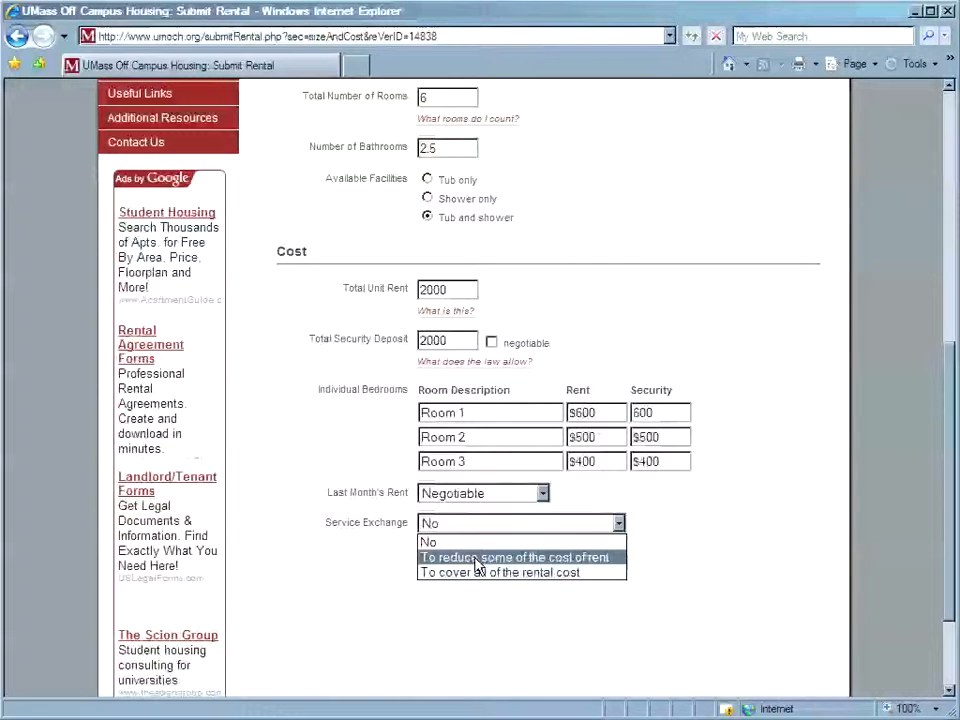
click(476, 566)
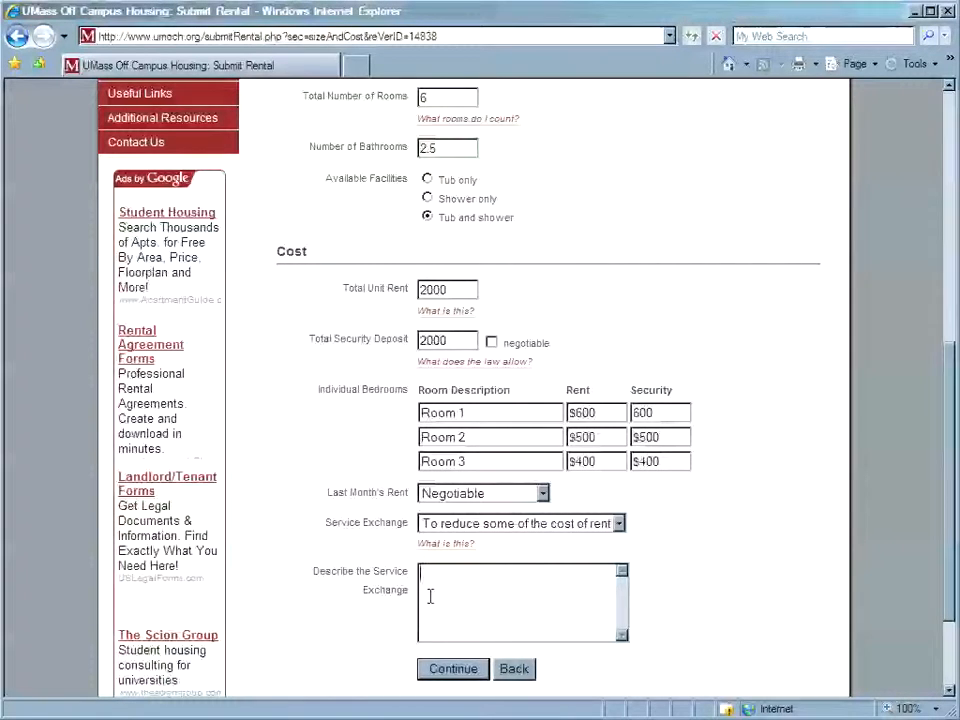
Describe the service exchange as "Mow the lawn." and continue to the form's next section.
text(Mow th)
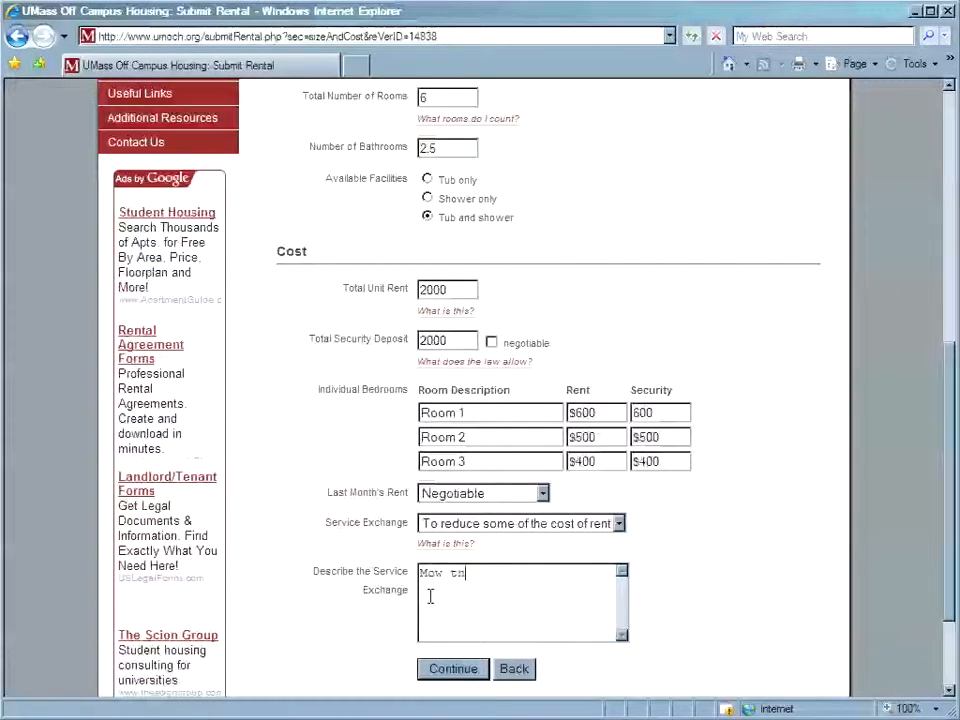
text(e lawn.)
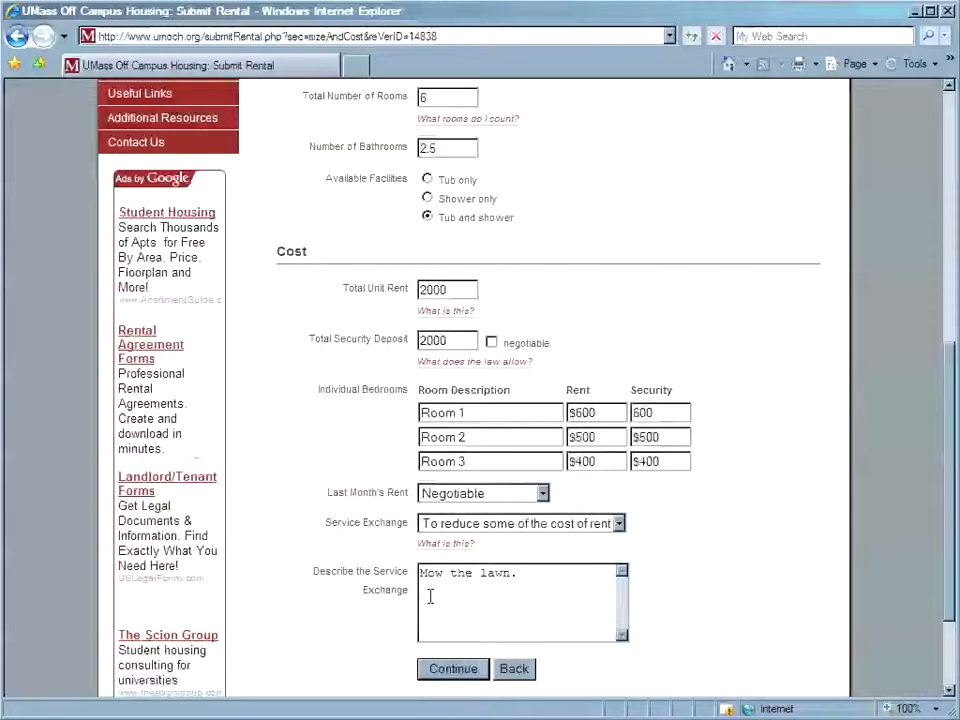
click(439, 672)
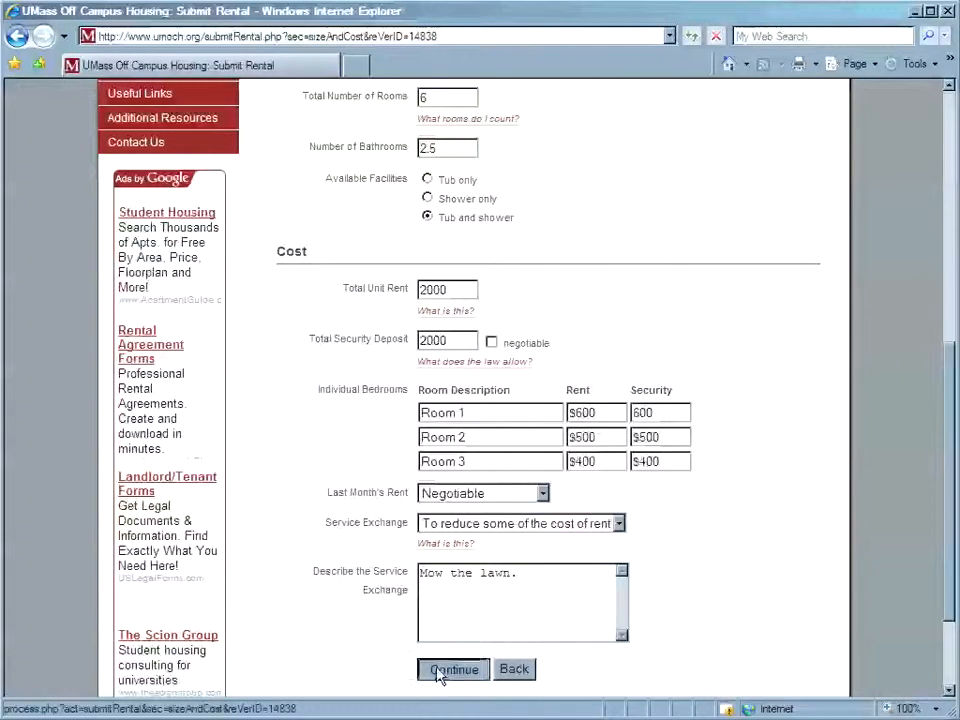